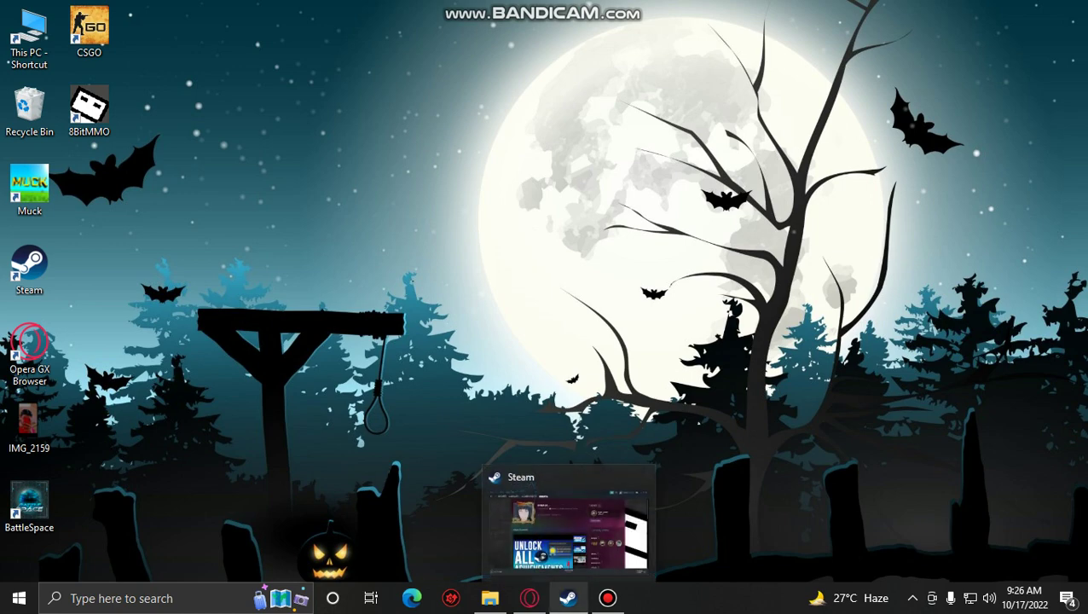
- Restore the Steam window and go to COMMUNITY > Market
click(567, 598)
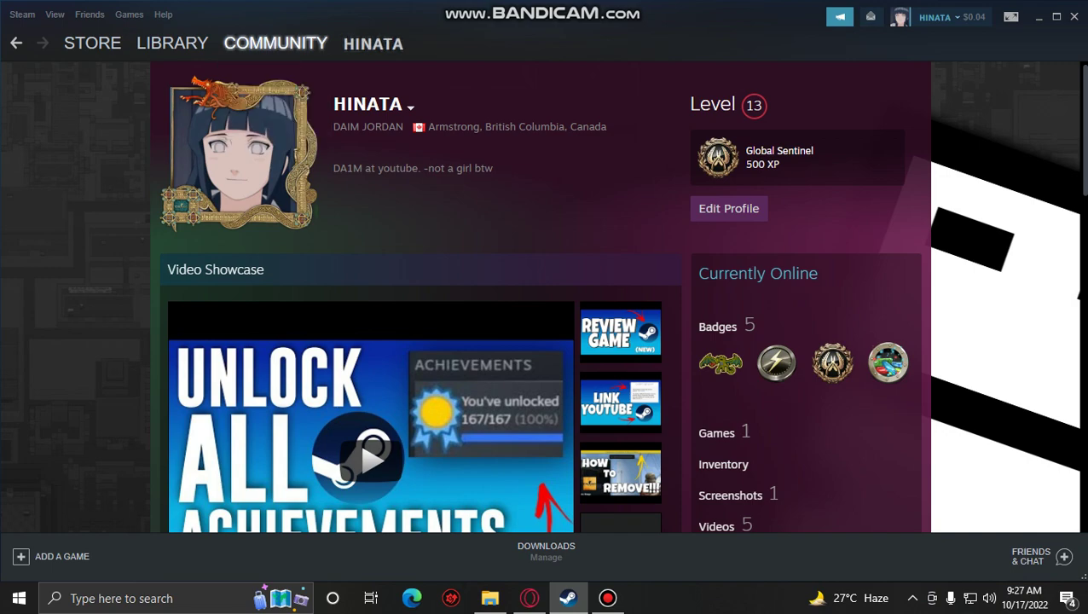
click(234, 120)
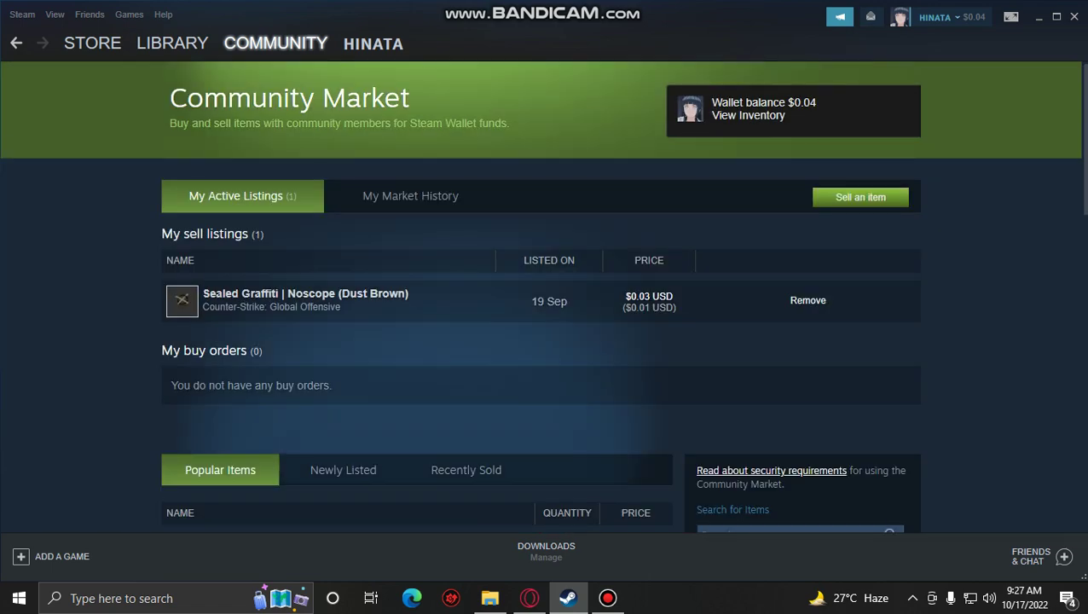
- Reach the Add Funds to Your Steam Wallet page through the account name dropdown
scroll(546, 342, down, 2)
click(935, 17)
click(884, 38)
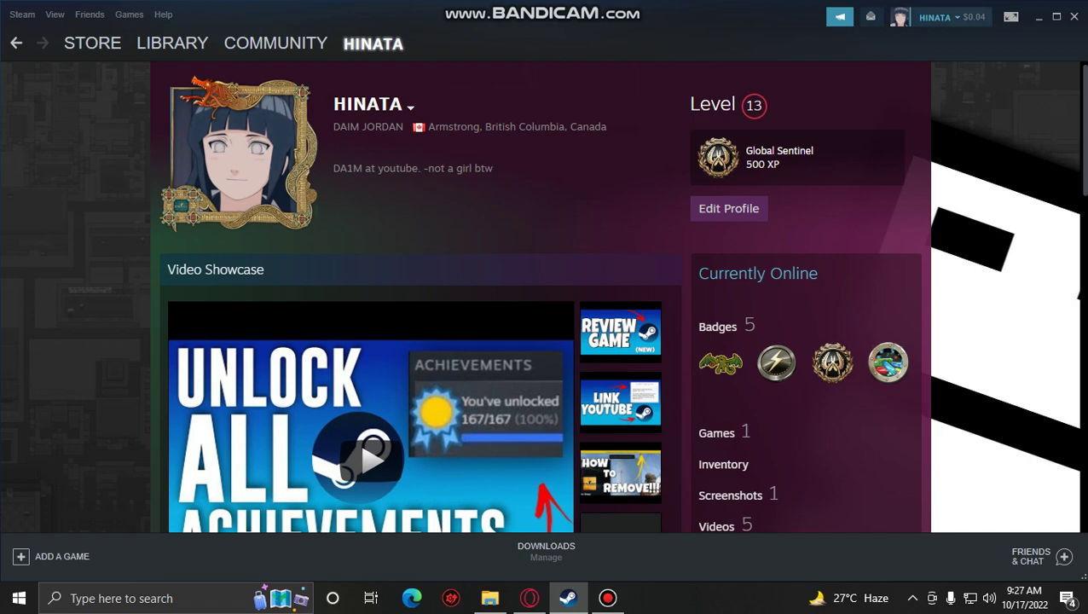
click(934, 17)
click(934, 17)
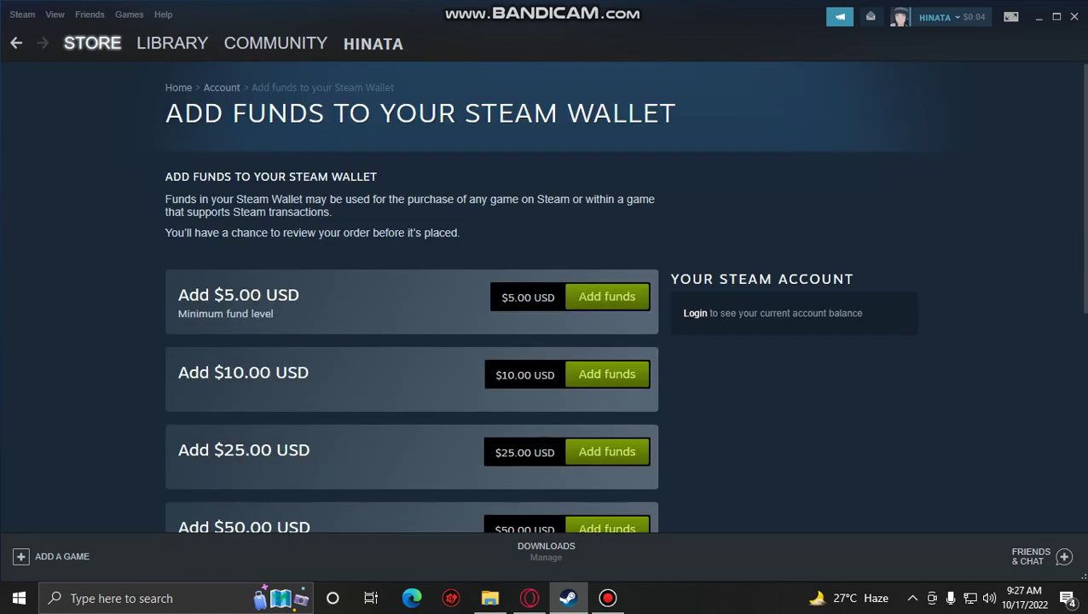
- Reopen the wallet page and highlight the $0.04 USD balance
click(937, 17)
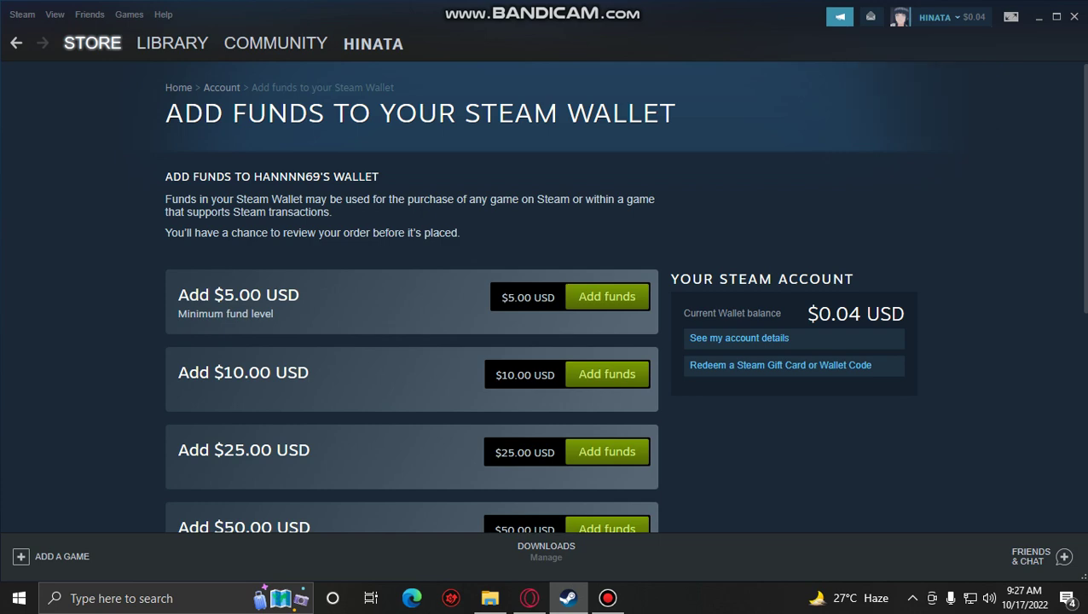
double_click(834, 314)
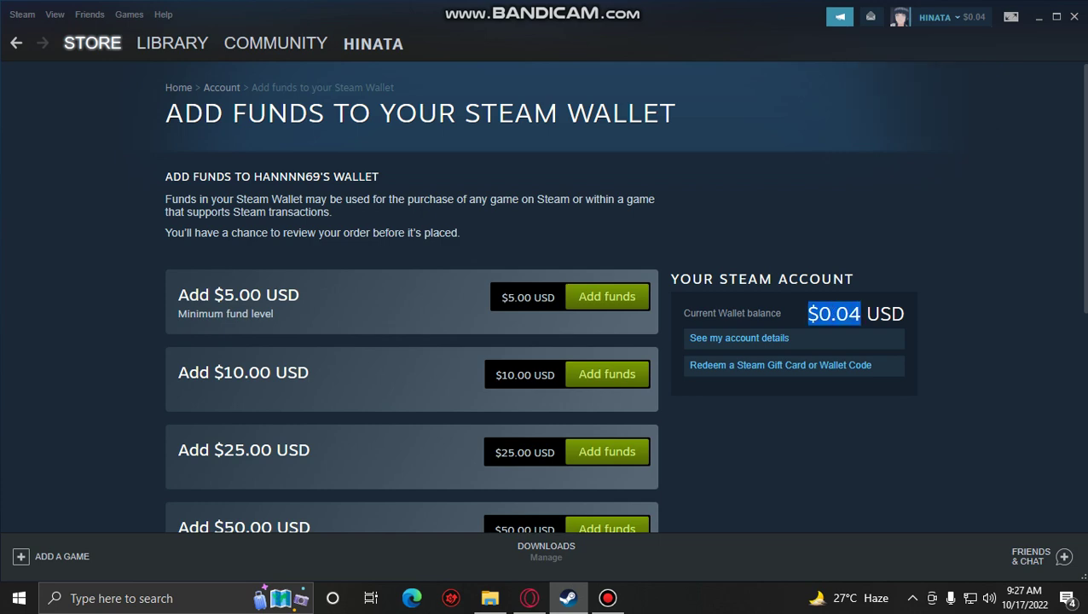
click(834, 314)
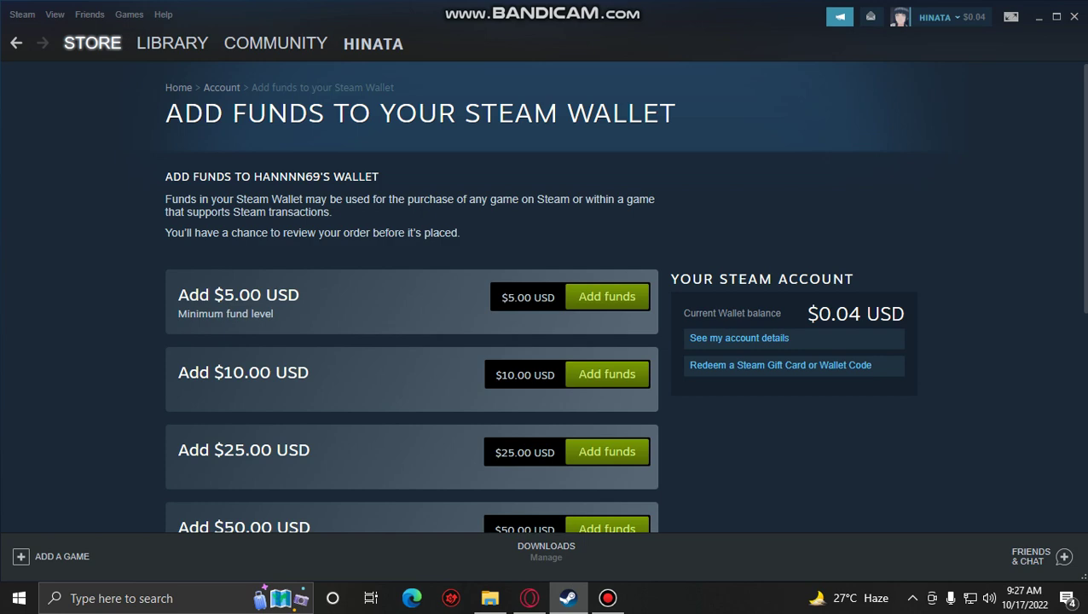
- Highlight the $5.00 amount and minimum fund note, then start buying $5.00 of funds
drag(214, 294, 278, 295)
click(278, 294)
drag(179, 314, 273, 313)
click(273, 314)
click(607, 296)
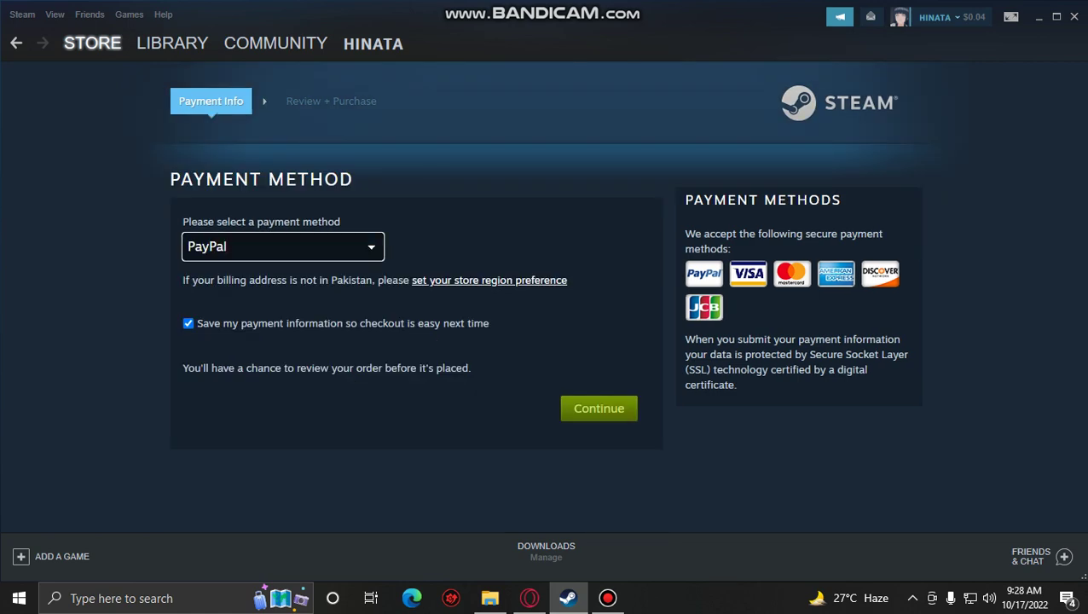
- Switch the Payment Method dropdown from PayPal to MasterCard
click(281, 247)
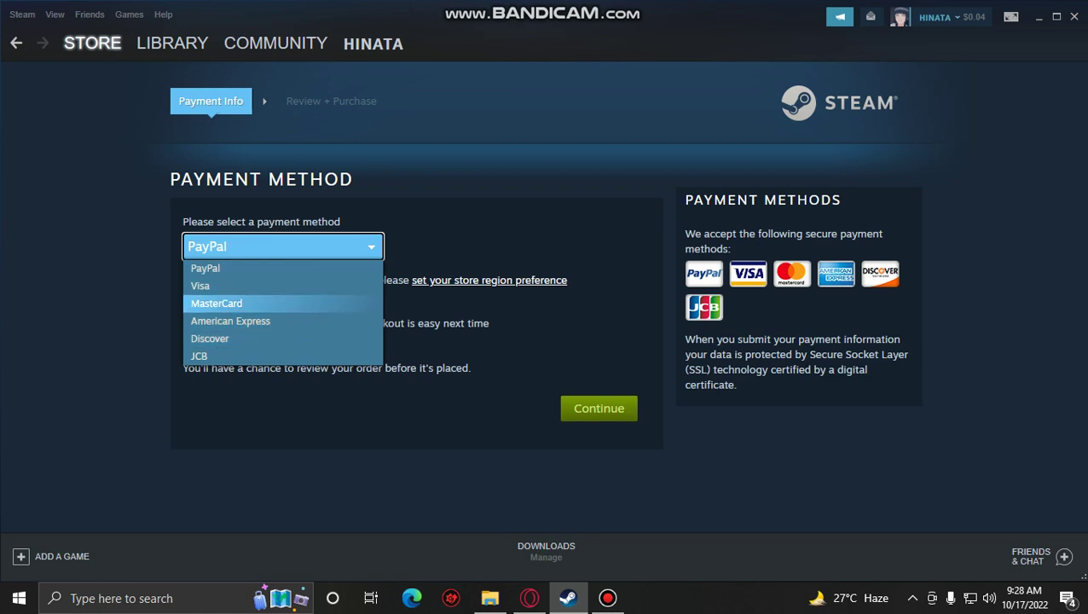
click(216, 303)
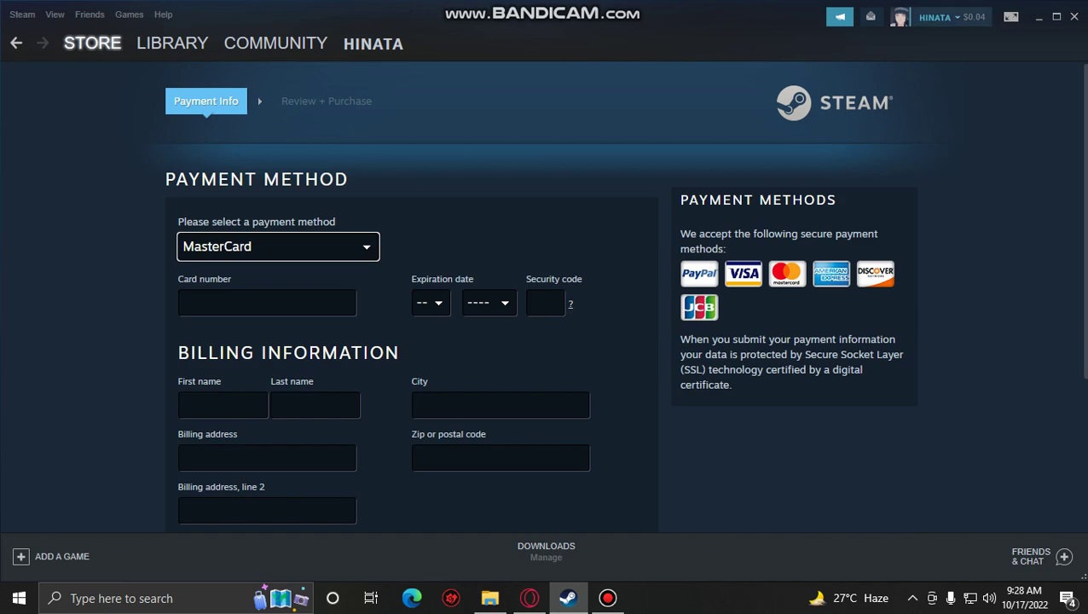
- Open the account name dropdown to head to View my profile
click(938, 17)
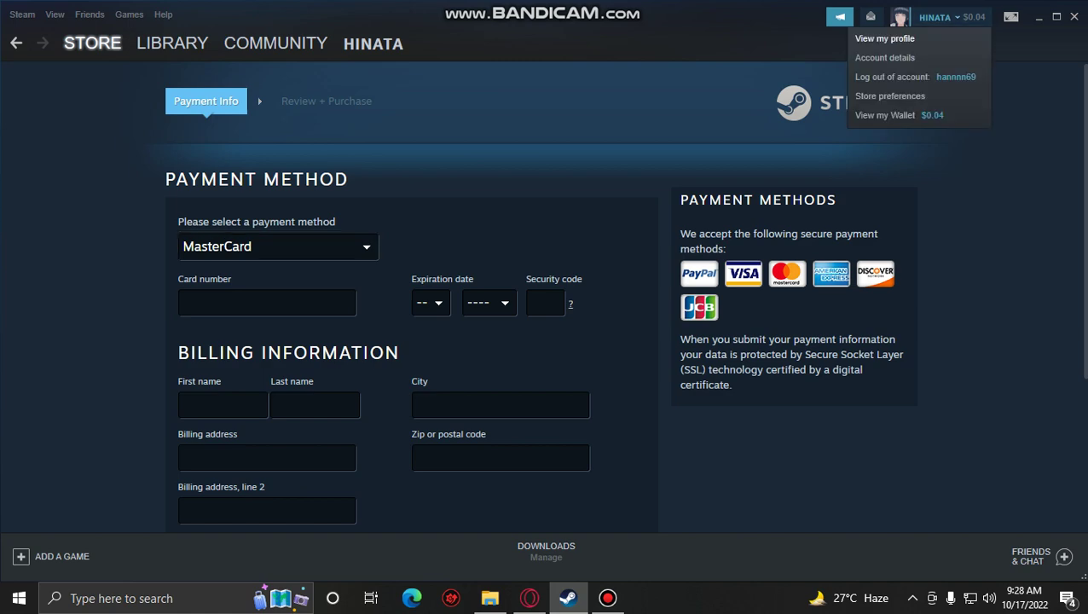